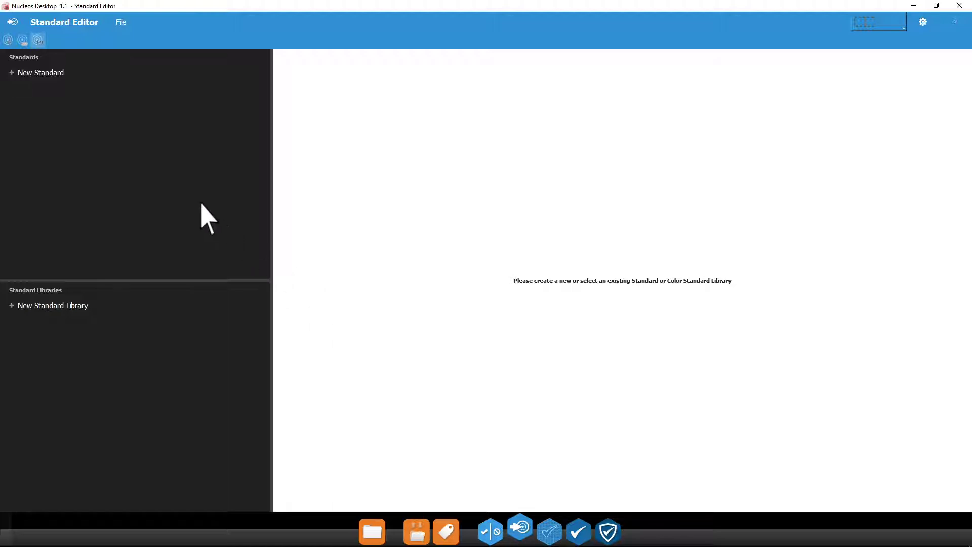
- Create a new standard named 'Green Standard' and bring up its Measure dialog
{"action": "left_click", "coordinate": [29, 72]}
{"action": "type", "text": "Green Standard"}
{"action": "key", "text": "Return"}
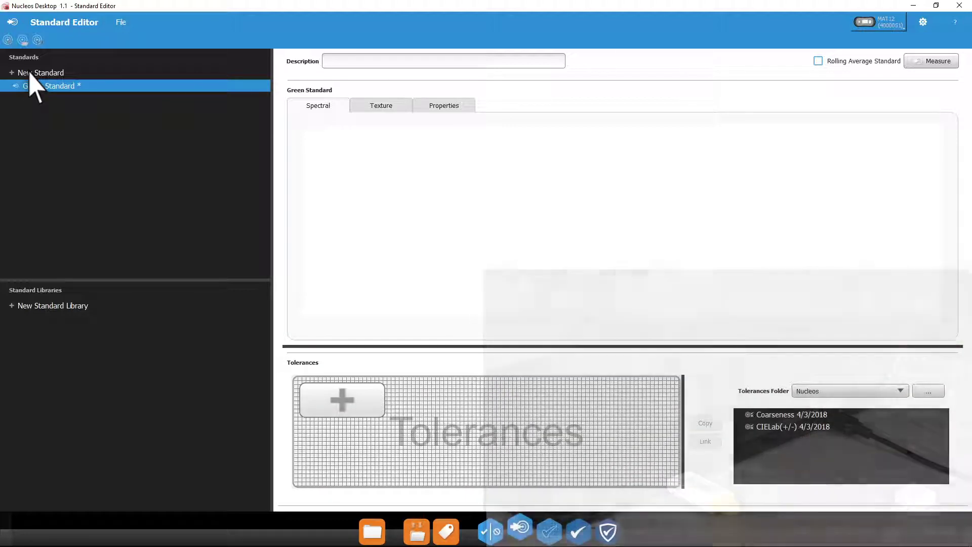
{"action": "left_click", "coordinate": [924, 61]}
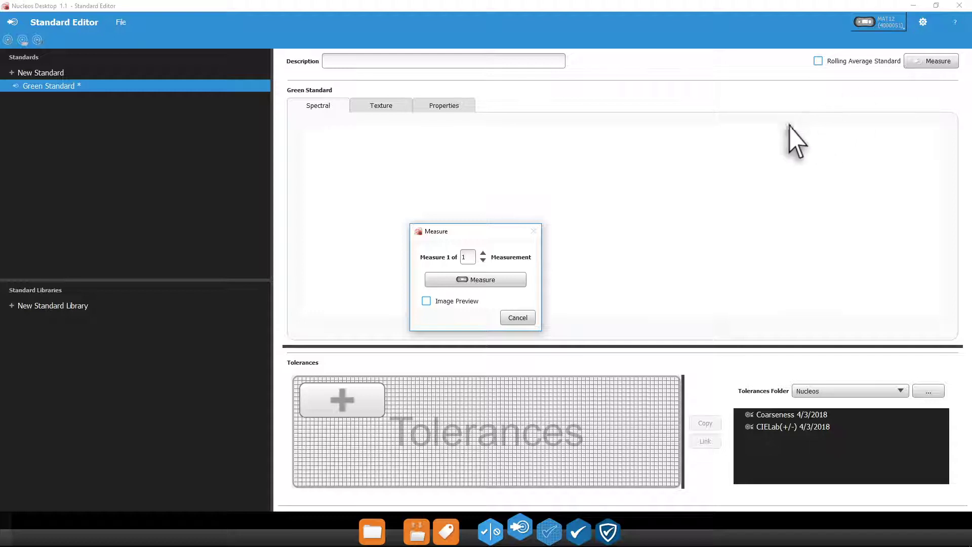
- Turn on Image Preview and take the measurement of the green sample
{"action": "left_click", "coordinate": [426, 300]}
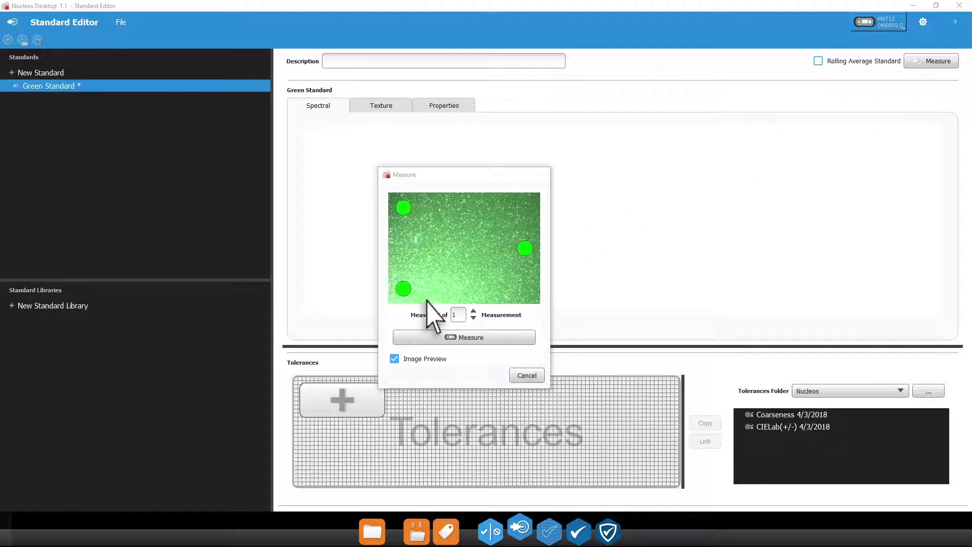
{"action": "left_click", "coordinate": [453, 337]}
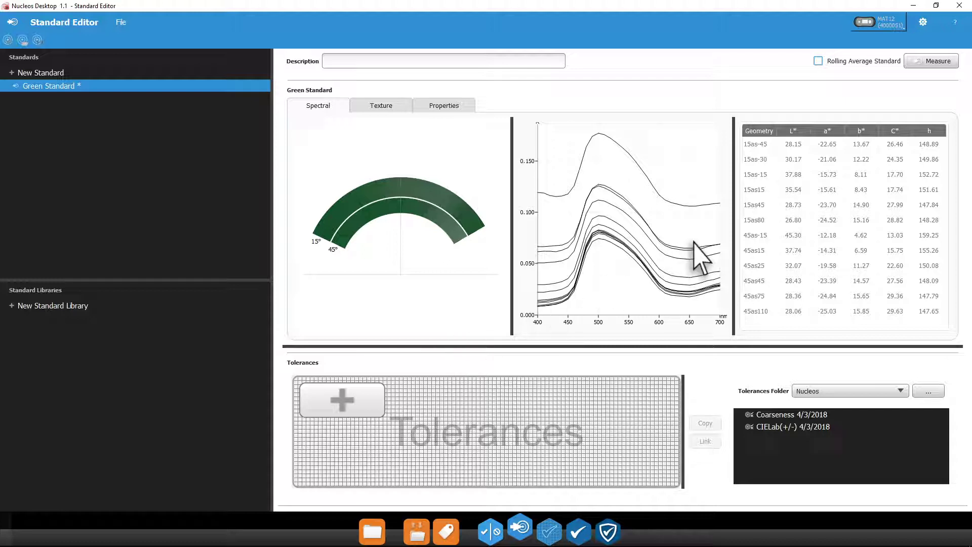
- Graph only the 15as-45 and 15as-30 spectral curves, then view the Texture results
{"action": "right_click", "coordinate": [755, 219]}
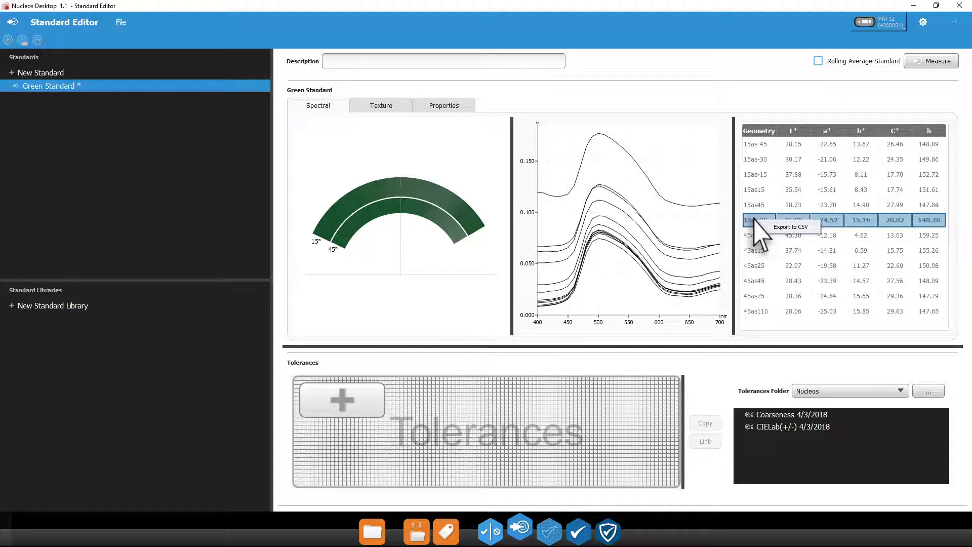
{"action": "left_click", "coordinate": [758, 144]}
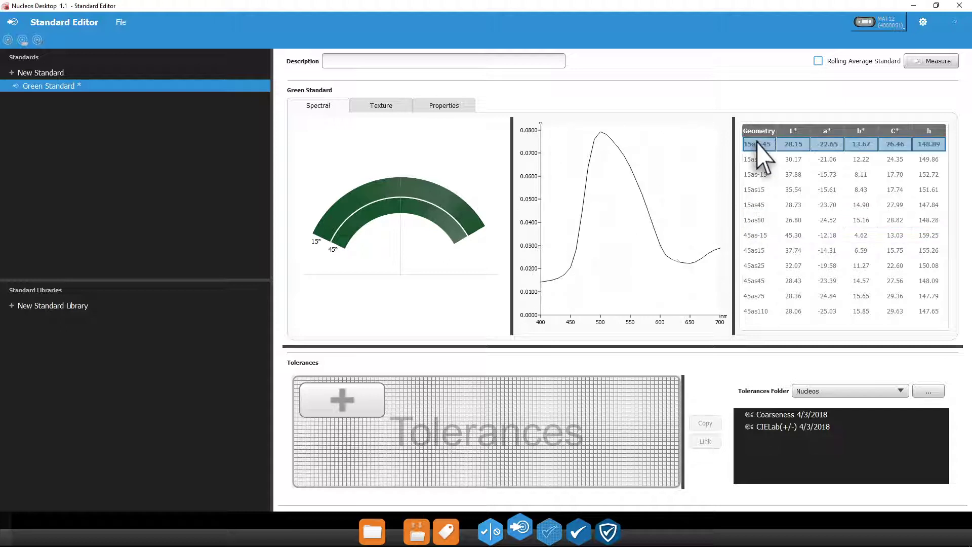
{"action": "left_click", "coordinate": [758, 160], "text": "ctrl"}
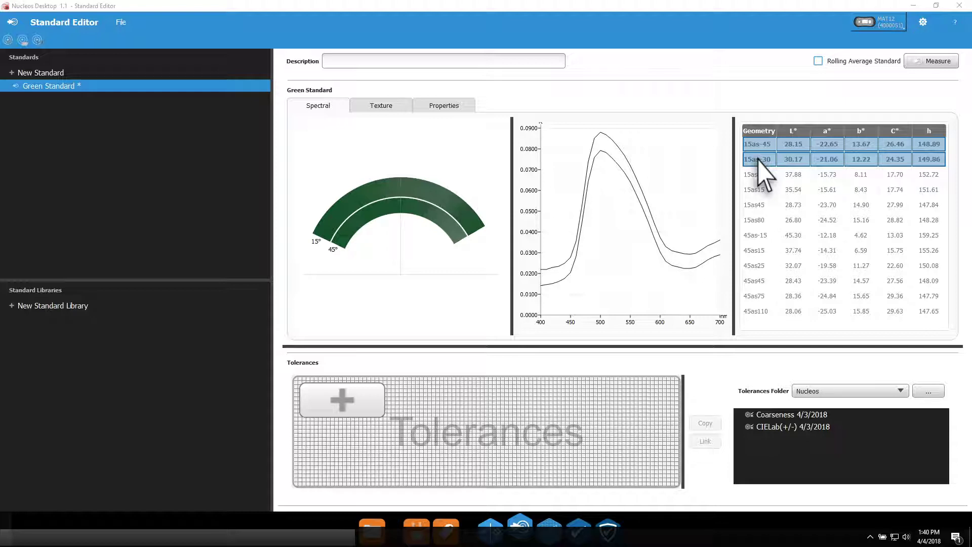
{"action": "left_click", "coordinate": [368, 105]}
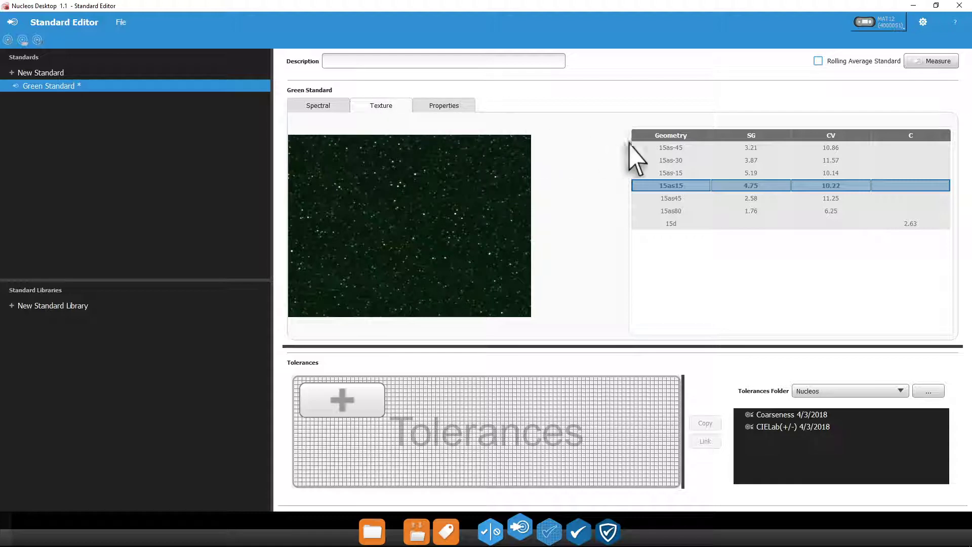
- Show the 15as-45 texture image, then switch to the empty Properties page
{"action": "left_click", "coordinate": [662, 148]}
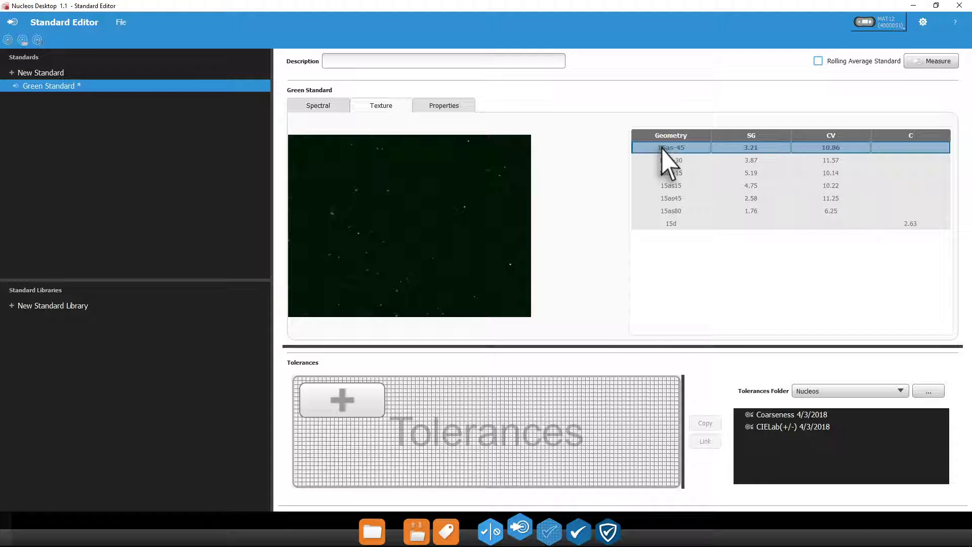
{"action": "left_click", "coordinate": [454, 105]}
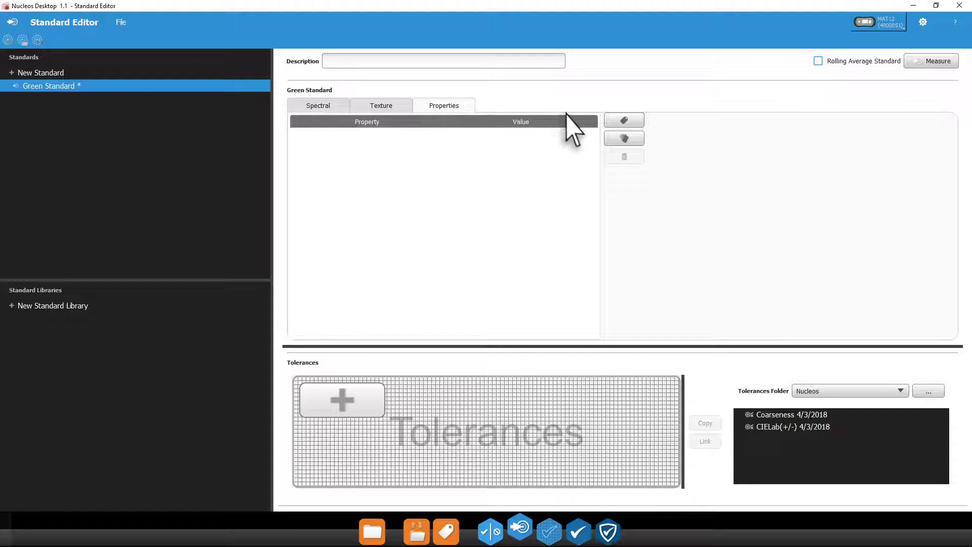
- Add the Nucleos Body Style property to Green Standard and change its value to Sedan
{"action": "left_click", "coordinate": [624, 120]}
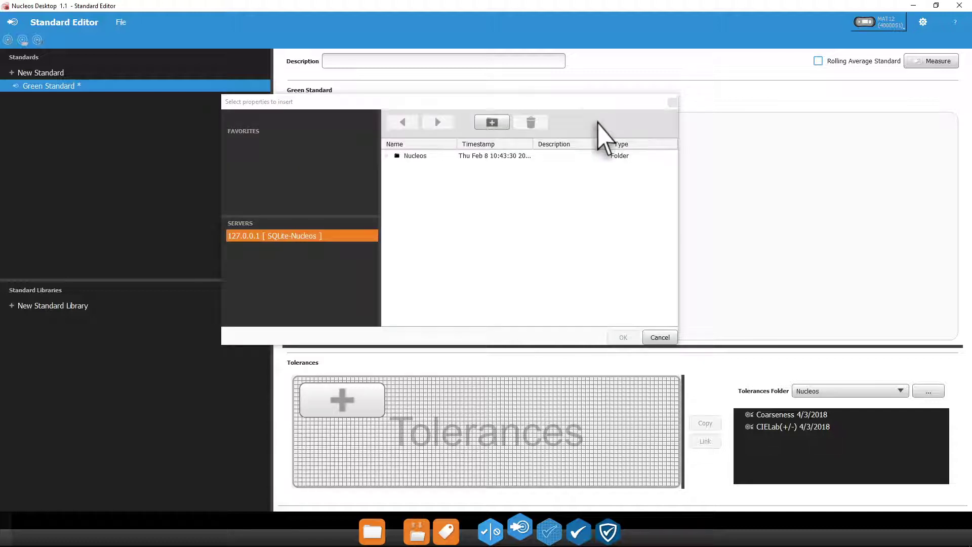
{"action": "double_click", "coordinate": [408, 155]}
{"action": "left_click", "coordinate": [407, 165]}
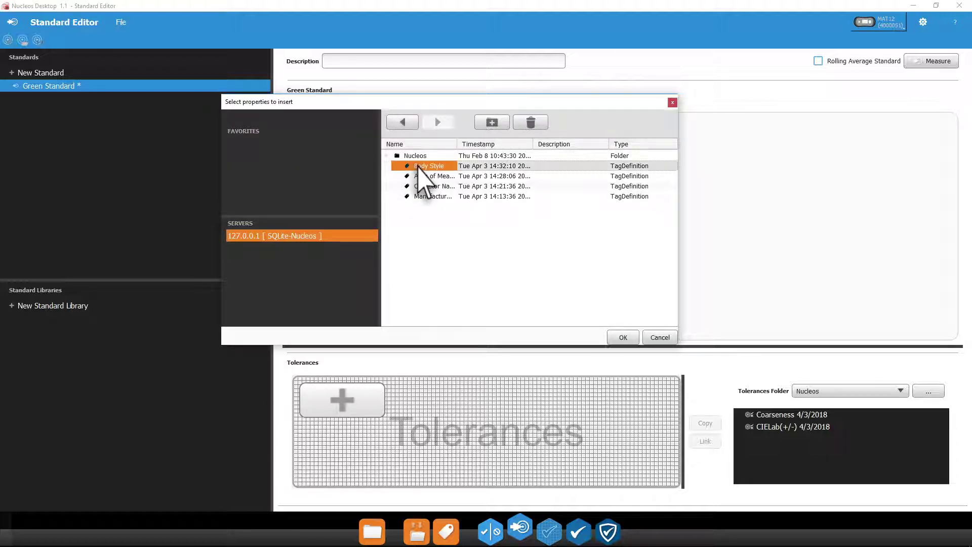
{"action": "left_click", "coordinate": [623, 337]}
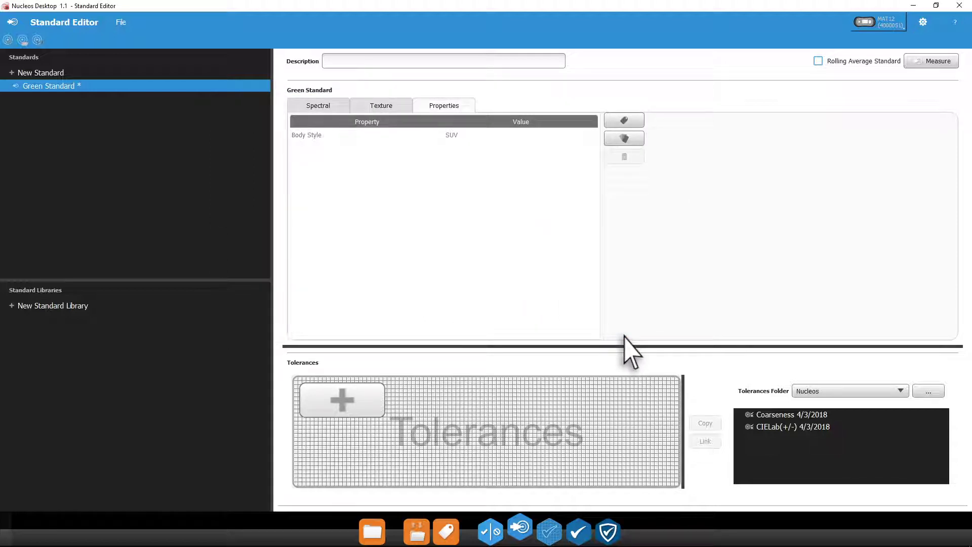
{"action": "double_click", "coordinate": [316, 136]}
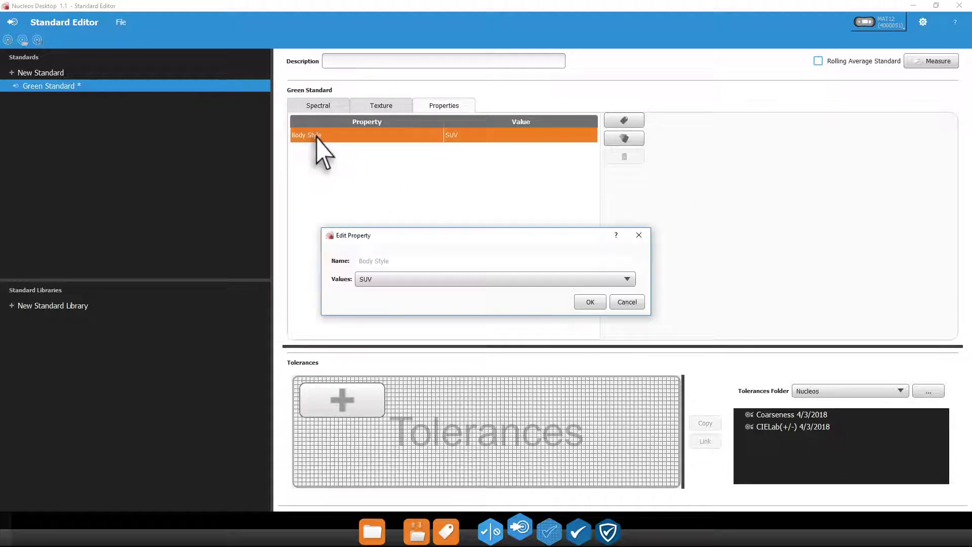
{"action": "left_click", "coordinate": [625, 280]}
{"action": "left_click", "coordinate": [390, 302]}
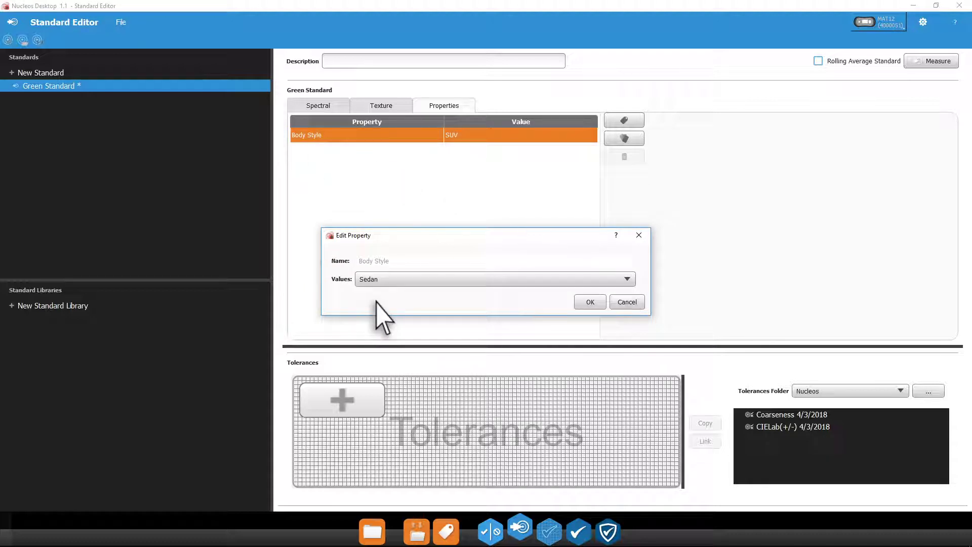
{"action": "left_click", "coordinate": [591, 304]}
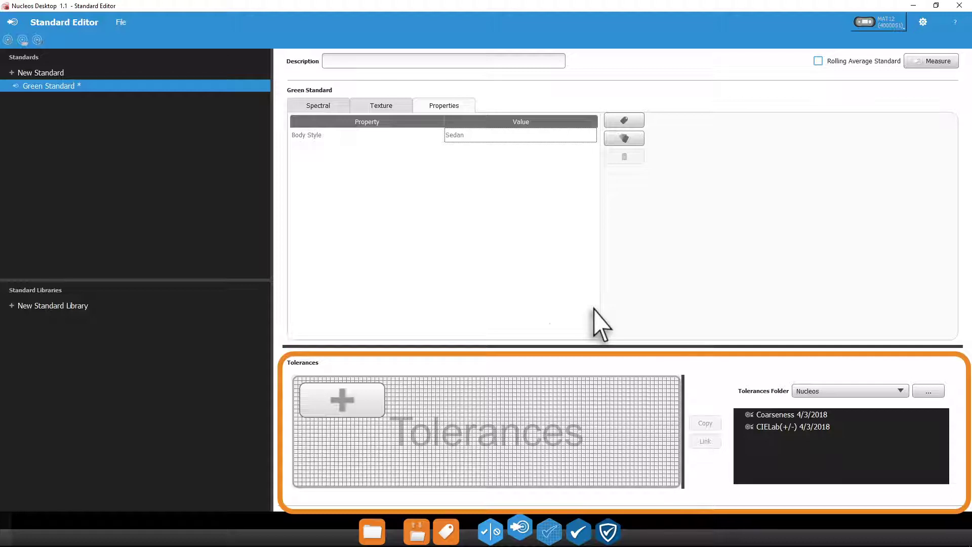
{"action": "left_click", "coordinate": [341, 403]}
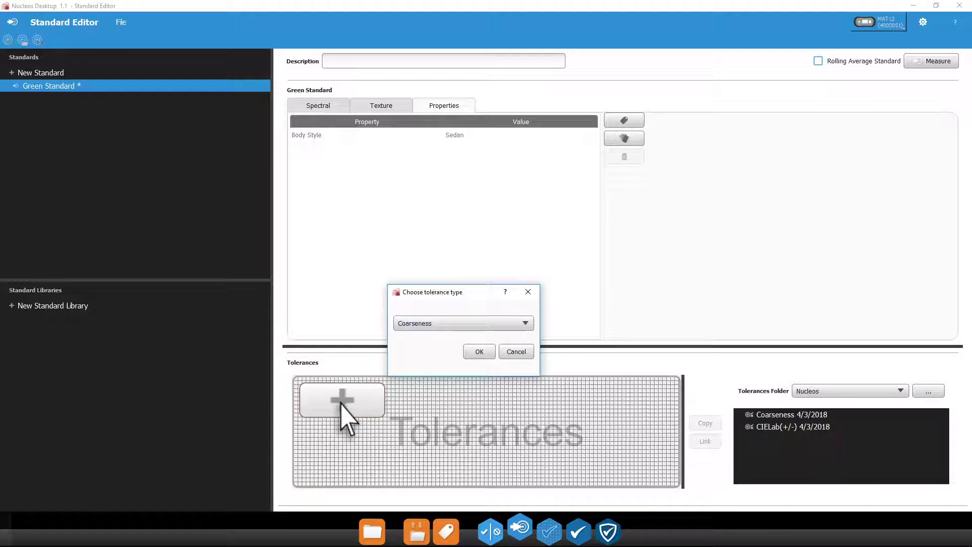
{"action": "left_click", "coordinate": [480, 350]}
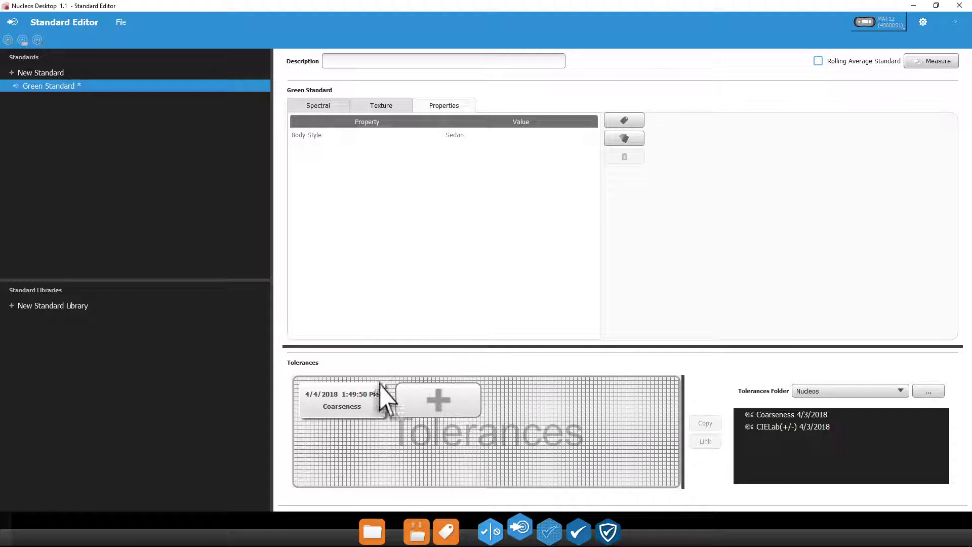
{"action": "double_click", "coordinate": [342, 401]}
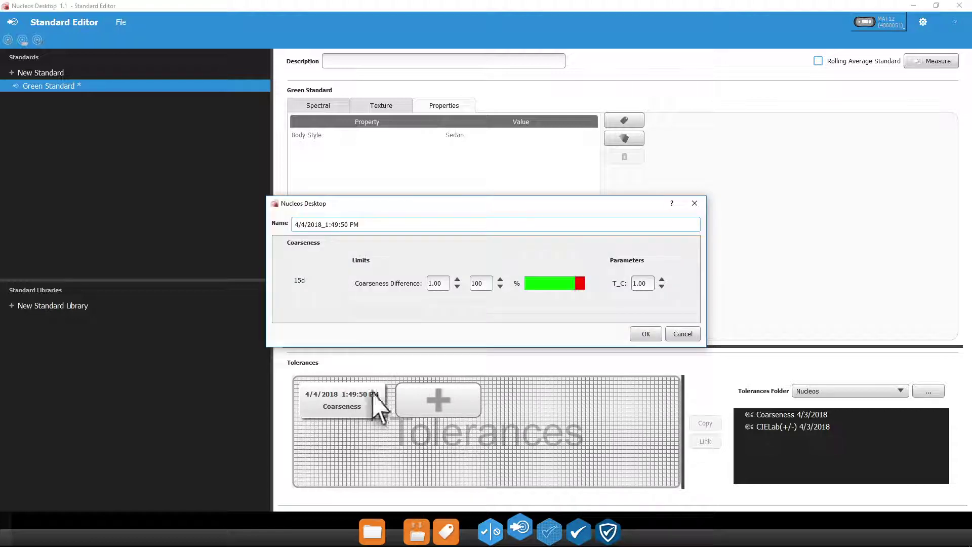
{"action": "left_click", "coordinate": [683, 334]}
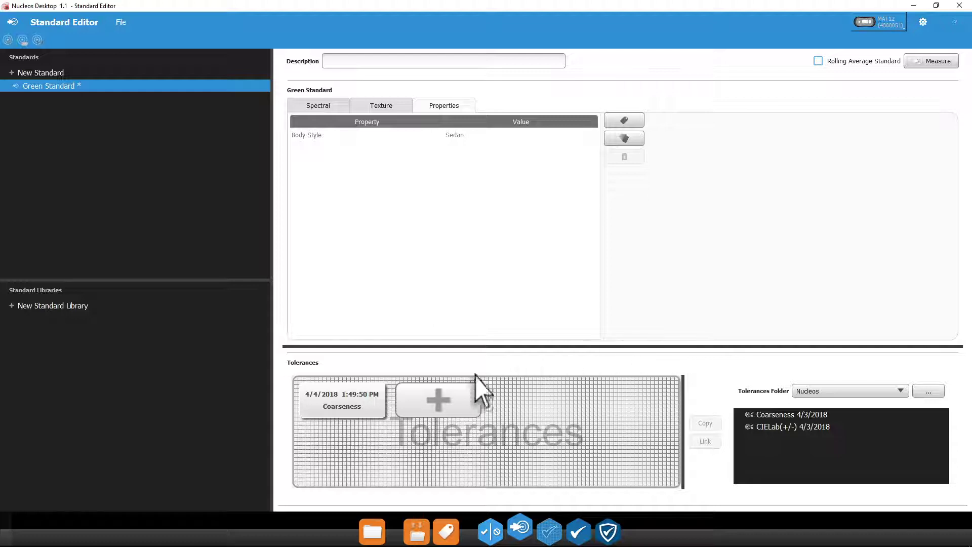
{"action": "mouse_move", "coordinate": [343, 403]}
{"action": "left_click", "coordinate": [383, 386]}
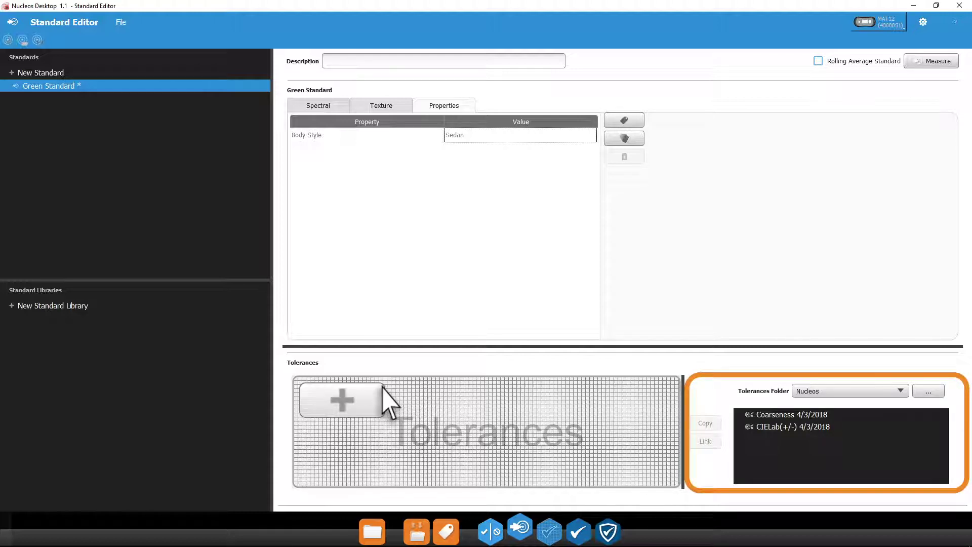
- Copy the Coarseness 4/3/2018 tolerance and link the CIELab(+/-) 4/3/2018 tolerance to Green Standard
{"action": "left_click", "coordinate": [788, 415]}
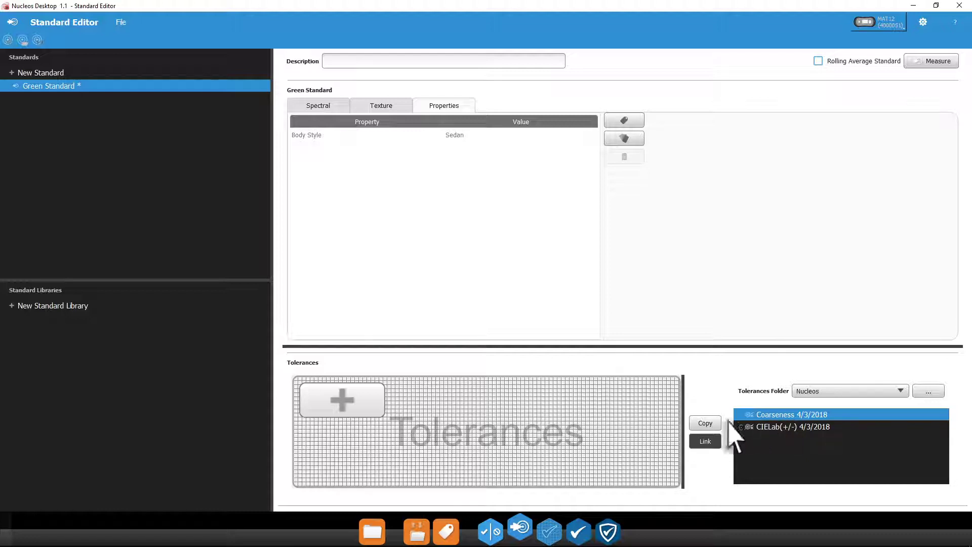
{"action": "left_click", "coordinate": [704, 424]}
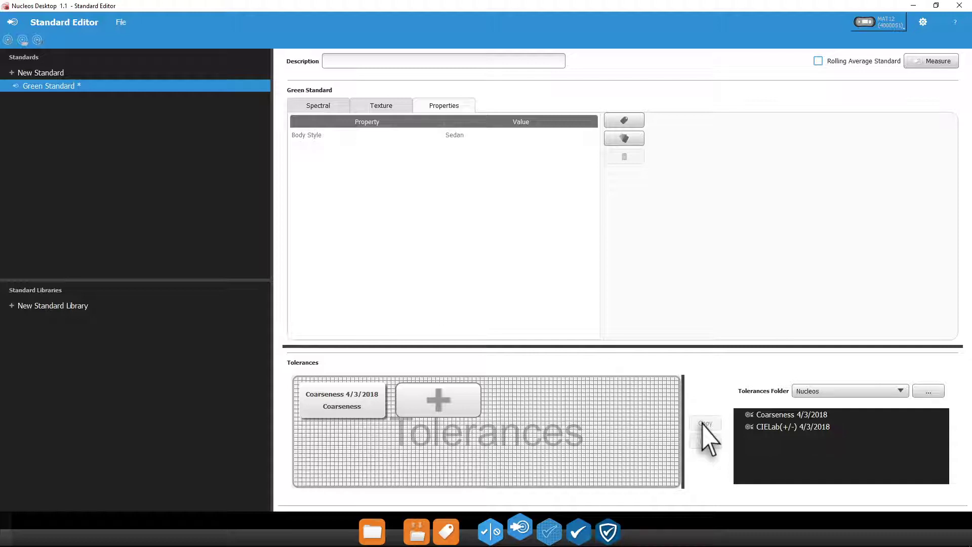
{"action": "left_click", "coordinate": [765, 427]}
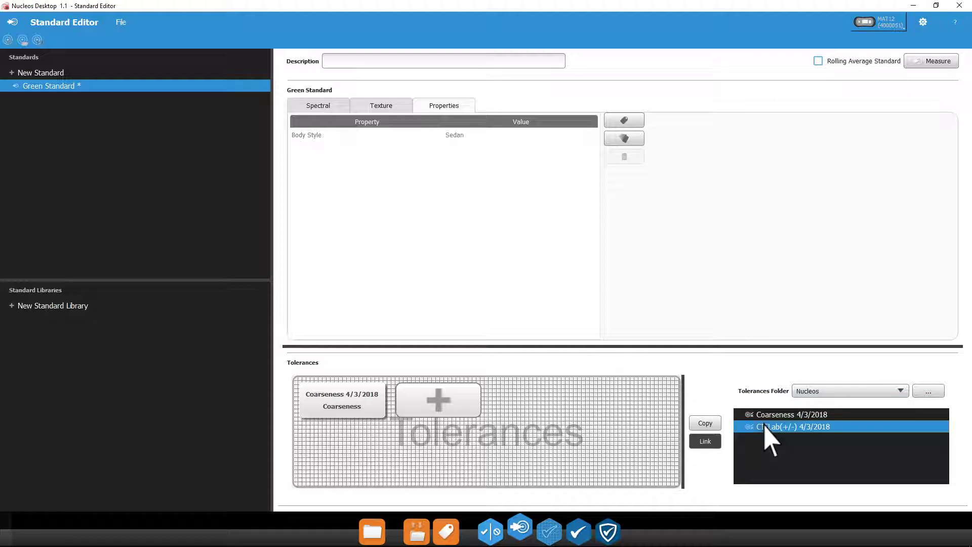
{"action": "left_click", "coordinate": [704, 441]}
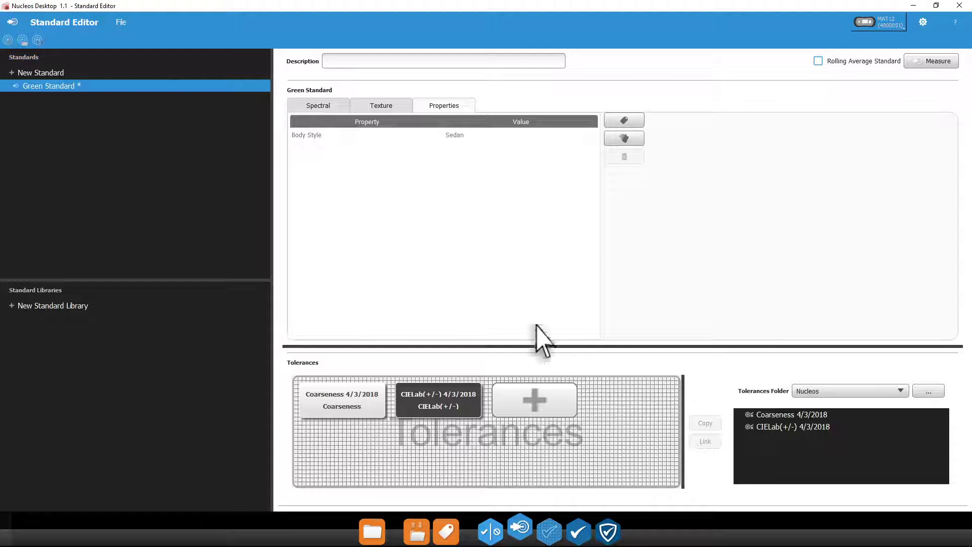
- Save all standards, including Green Standard, into the Nucleos folder
{"action": "left_click", "coordinate": [122, 21]}
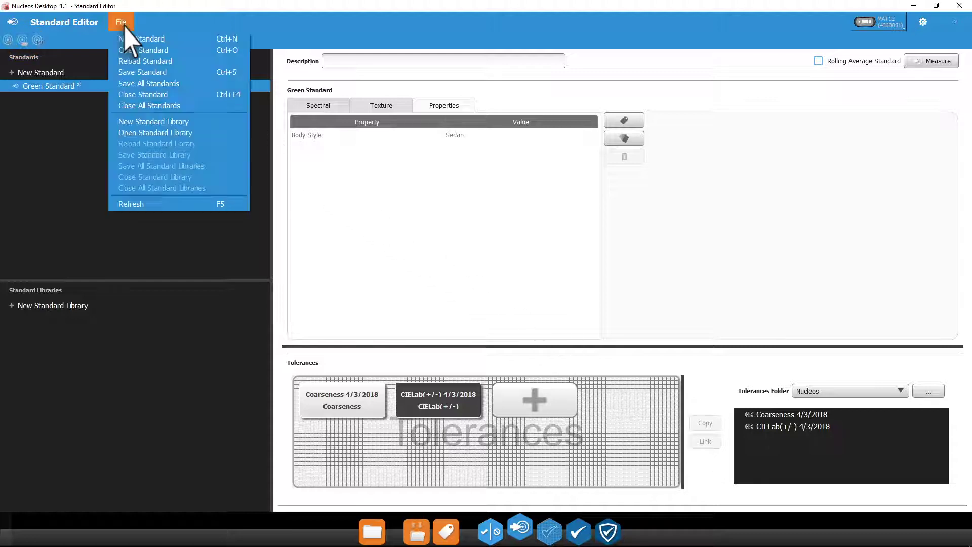
{"action": "left_click", "coordinate": [150, 84]}
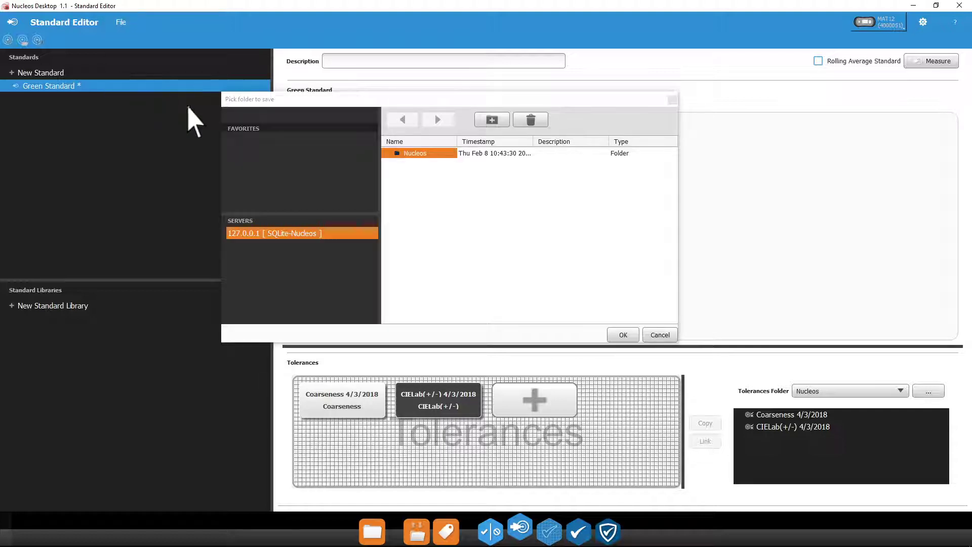
{"action": "left_click", "coordinate": [622, 337]}
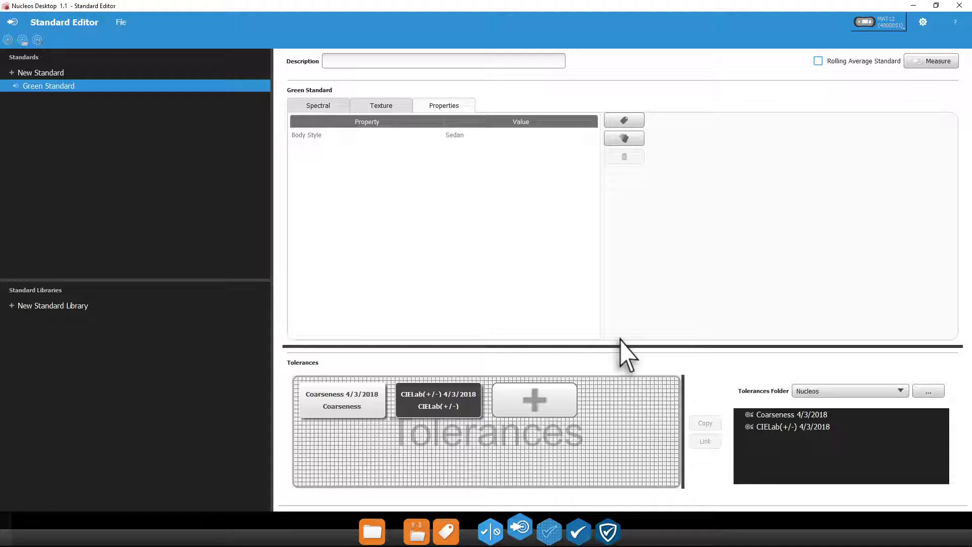
- Create the My Standards library, drag Green Standard into it, and save the library
{"action": "left_click", "coordinate": [44, 307]}
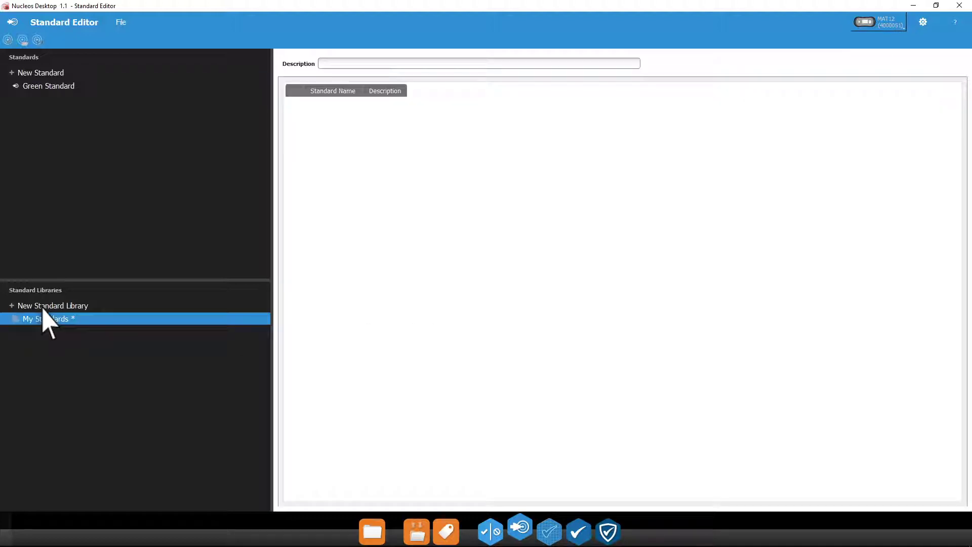
{"action": "left_click", "coordinate": [52, 86]}
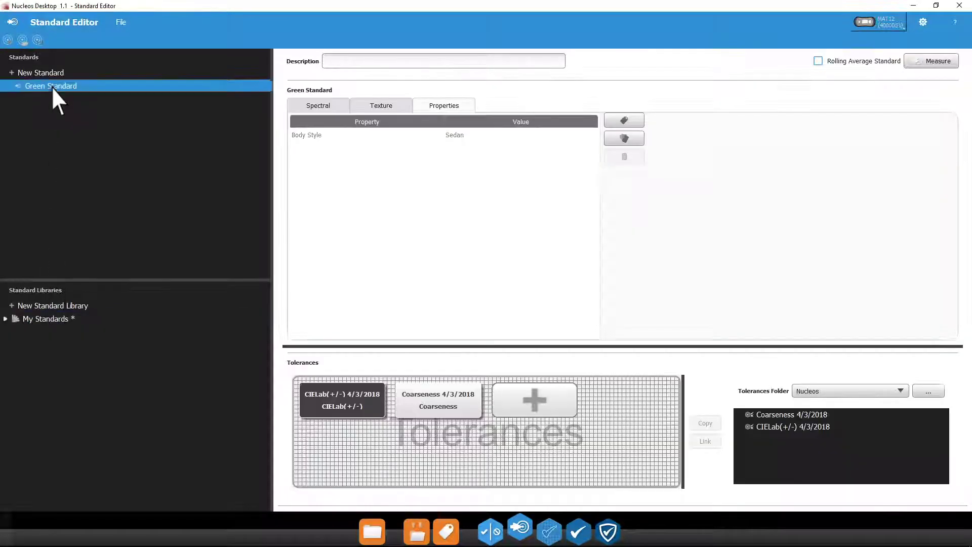
{"action": "left_click_drag", "start_coordinate": [51, 87], "coordinate": [50, 319]}
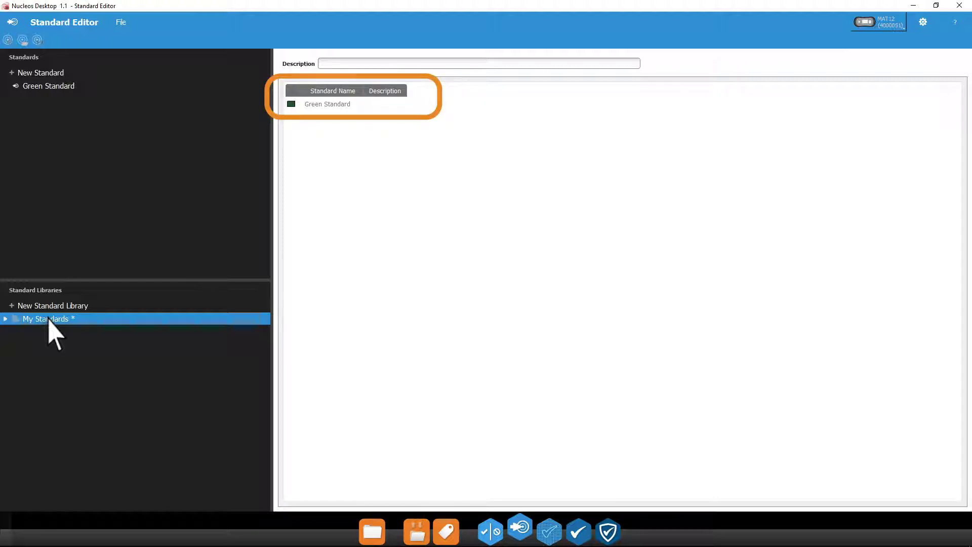
{"action": "left_click", "coordinate": [5, 319]}
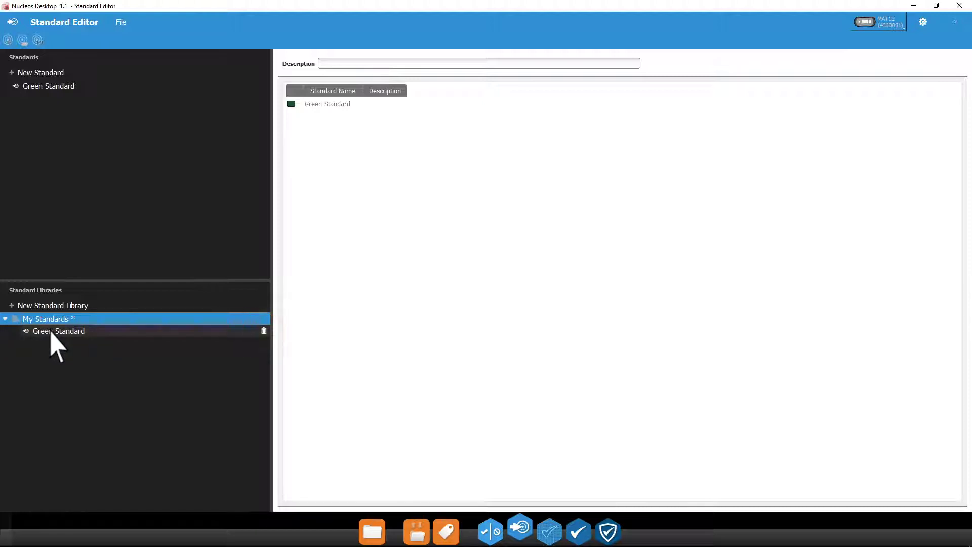
{"action": "left_click", "coordinate": [121, 30]}
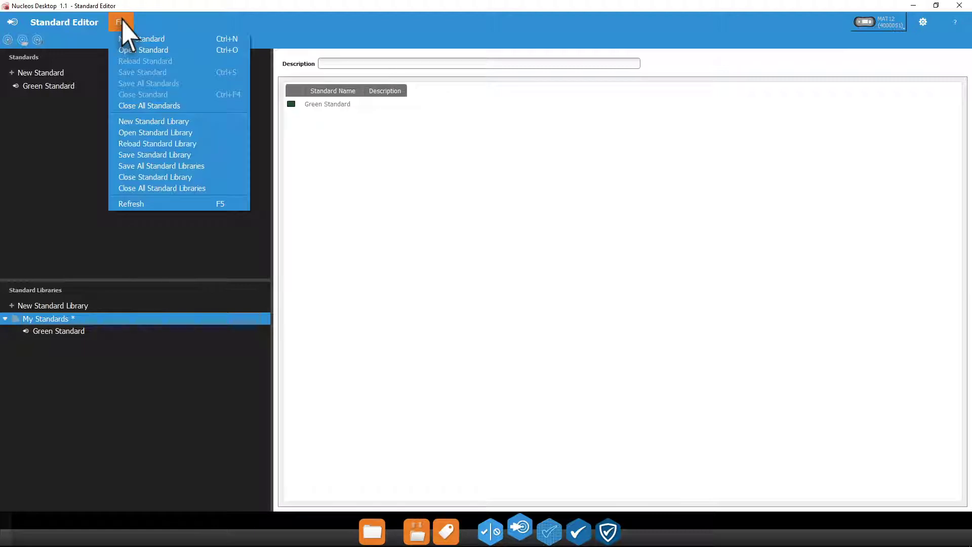